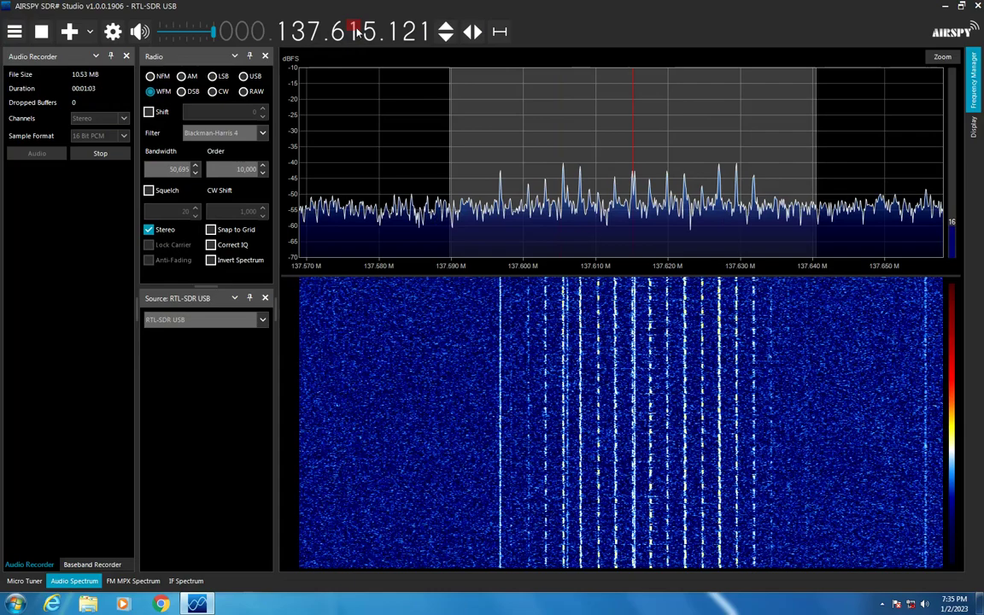
Step: Scroll through the DIY 137 MHz antenna PDF in Chrome
{"action": "mouse_move", "coordinate": [637, 198]}
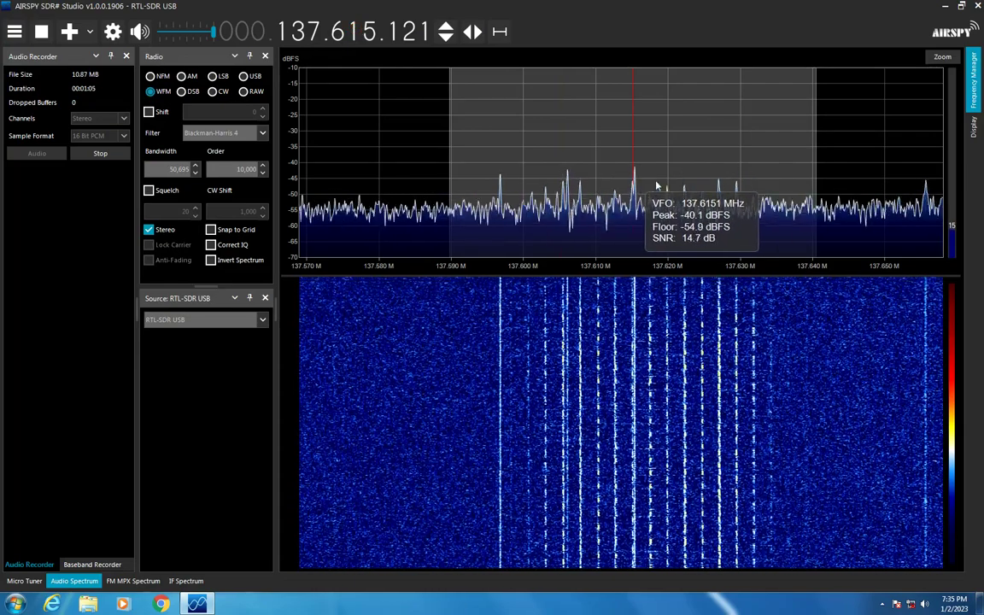
{"action": "mouse_move", "coordinate": [955, 92]}
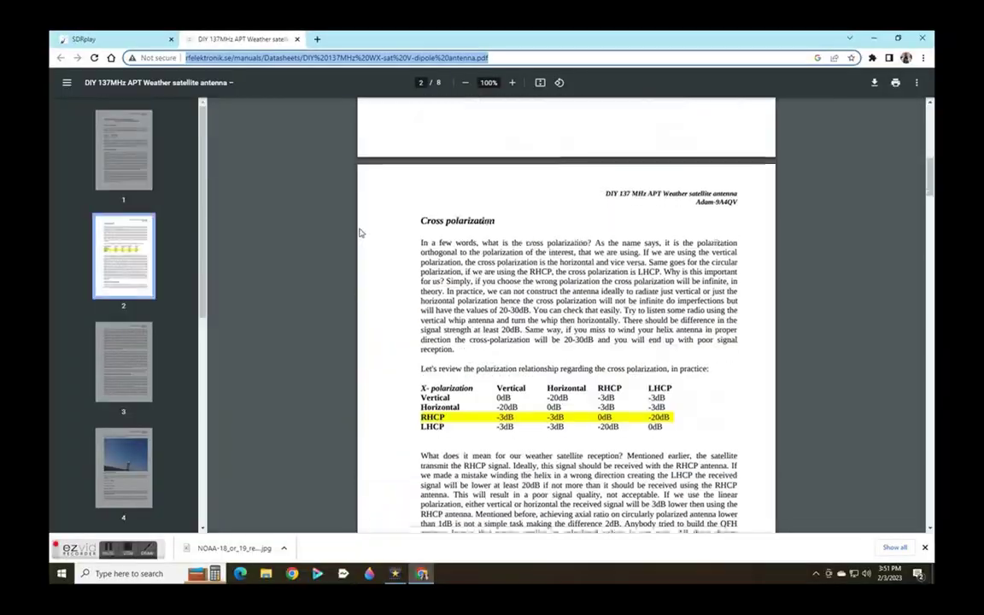
{"action": "scroll", "coordinate": [359, 232], "scroll_direction": "down", "scroll_amount": 20}
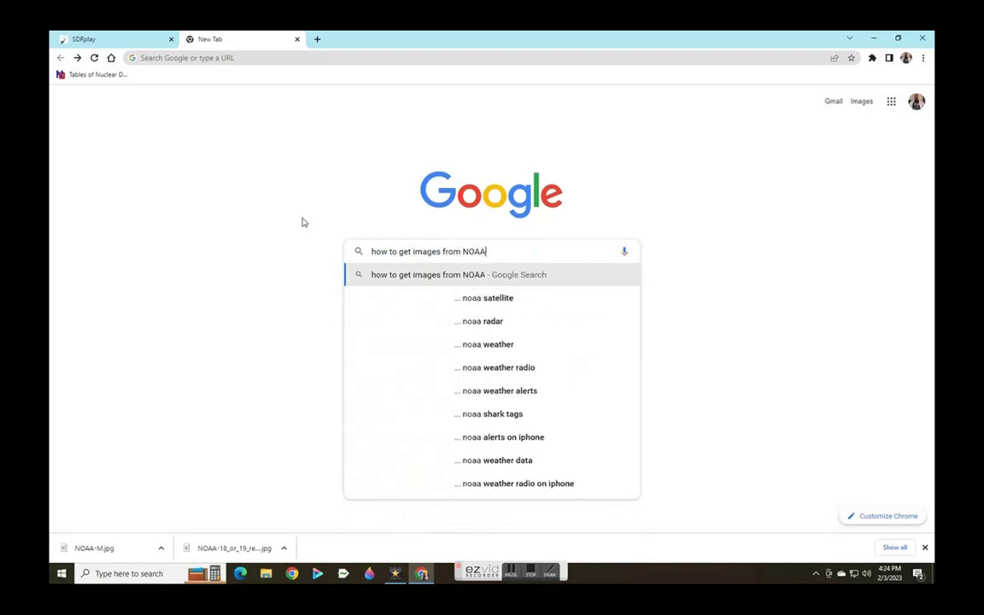
Step: Search Google for how to get images from NOAA satellites and scroll to the Videos results
{"action": "type", "text": "e"}
{"action": "key", "text": "Return"}
{"action": "scroll", "coordinate": [288, 280], "scroll_direction": "down", "scroll_amount": 3}
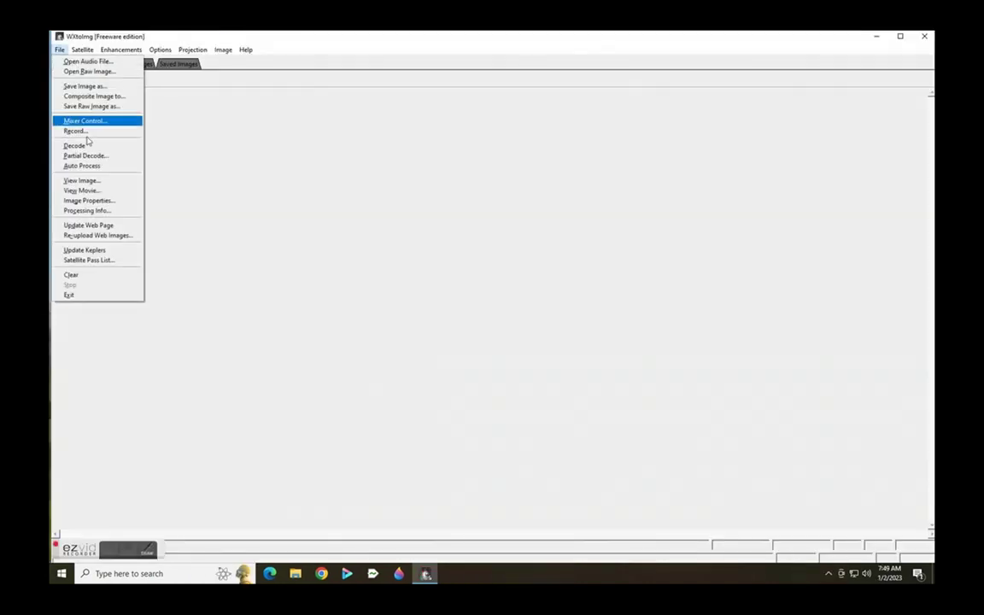
Step: Update the Kepler data and view the NOAA pass list for Detroit, highlighting the 2023-01-02 rows
{"action": "left_click", "coordinate": [94, 250]}
{"action": "left_click", "coordinate": [60, 50]}
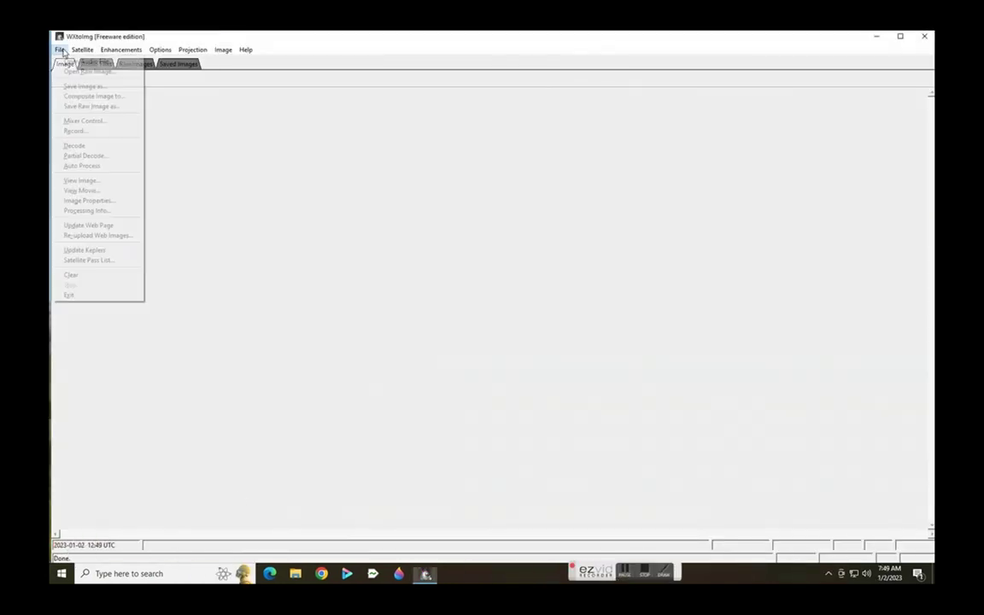
{"action": "left_click", "coordinate": [119, 259]}
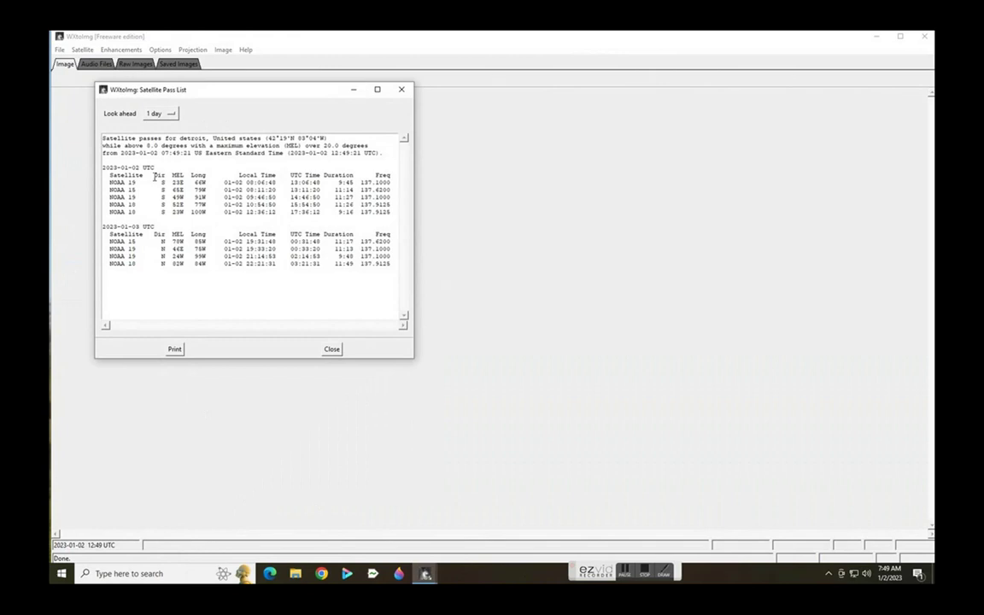
{"action": "left_click_drag", "start_coordinate": [103, 180], "coordinate": [258, 226]}
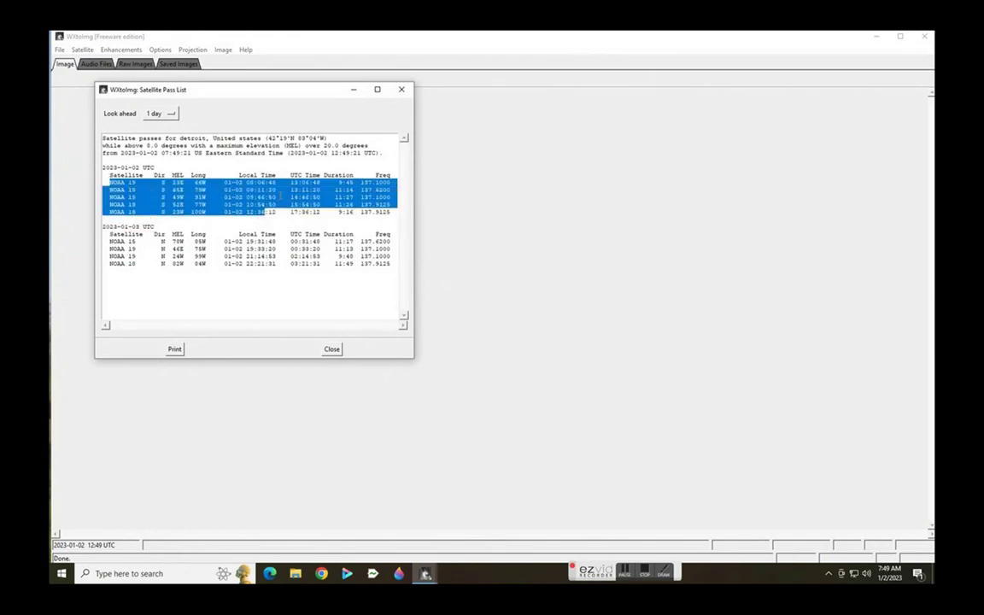
{"action": "left_click", "coordinate": [381, 212]}
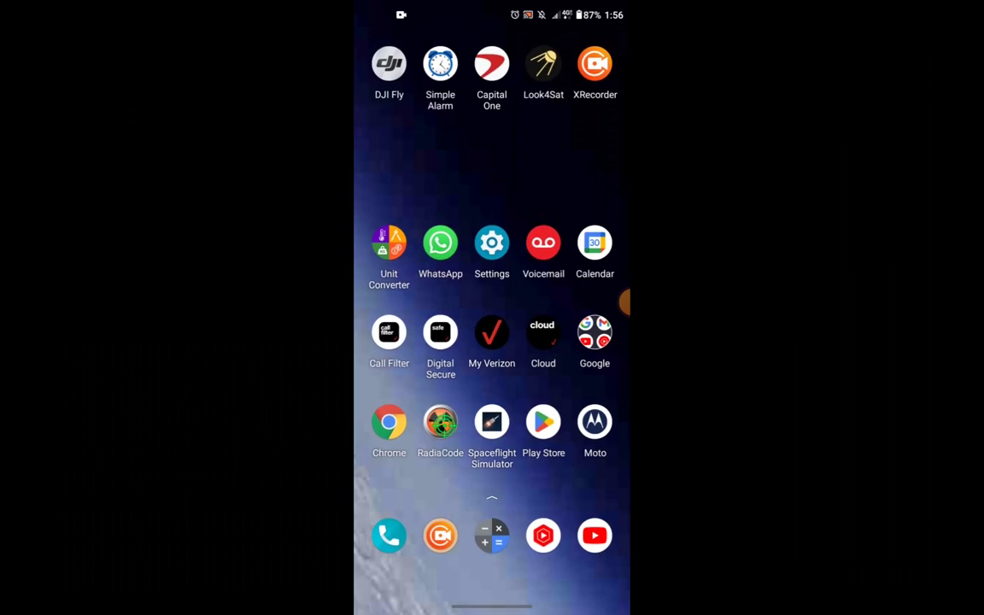
Step: Launch Look4Sat to check upcoming passes, then start recording the 137.914 MHz satellite signal
{"action": "left_click", "coordinate": [543, 63]}
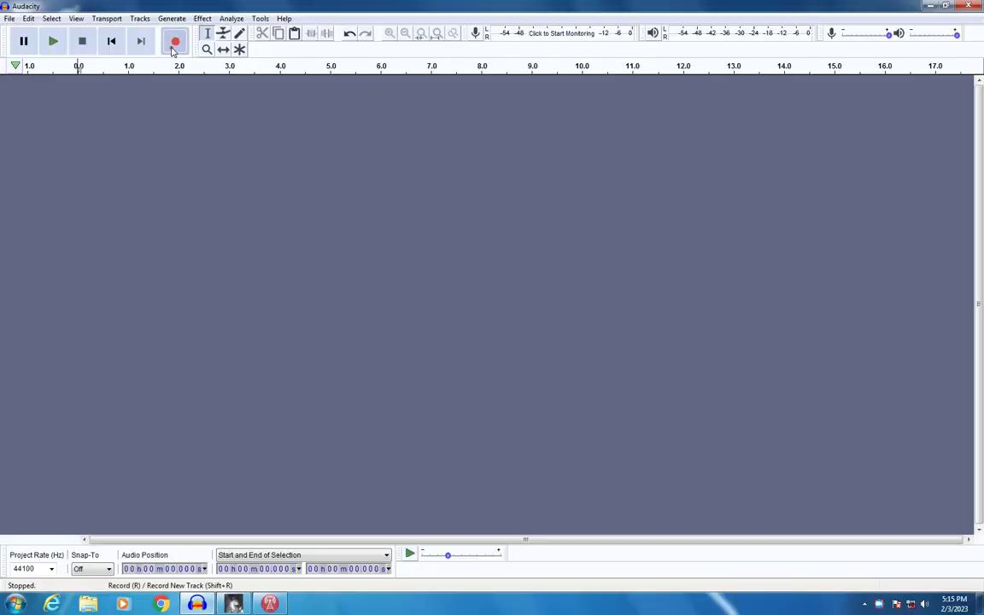
{"action": "left_click", "coordinate": [174, 43]}
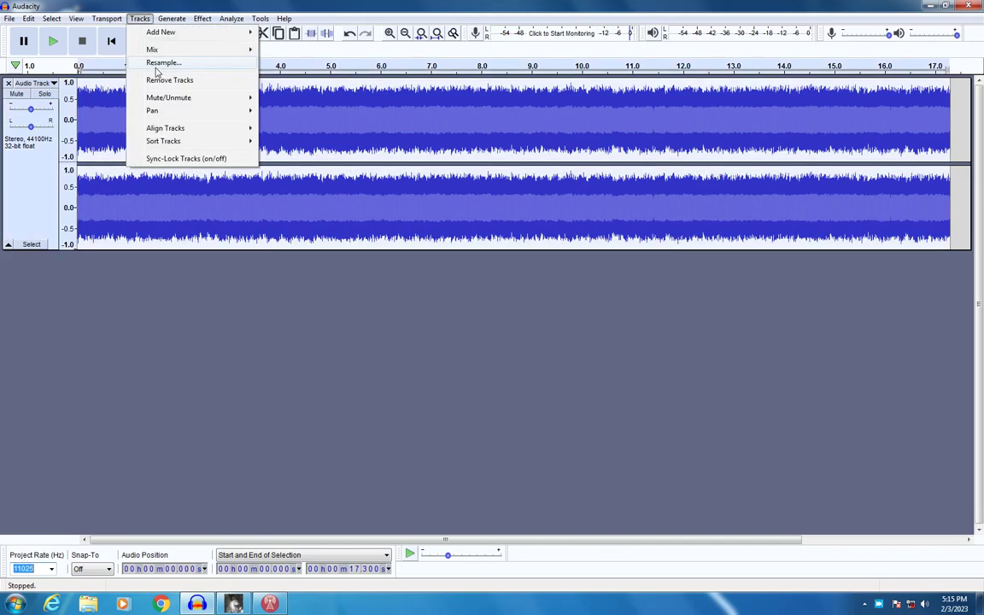
Step: Resample the Audacity track to 11025 Hz and export it as a WAV file
{"action": "left_click", "coordinate": [171, 66]}
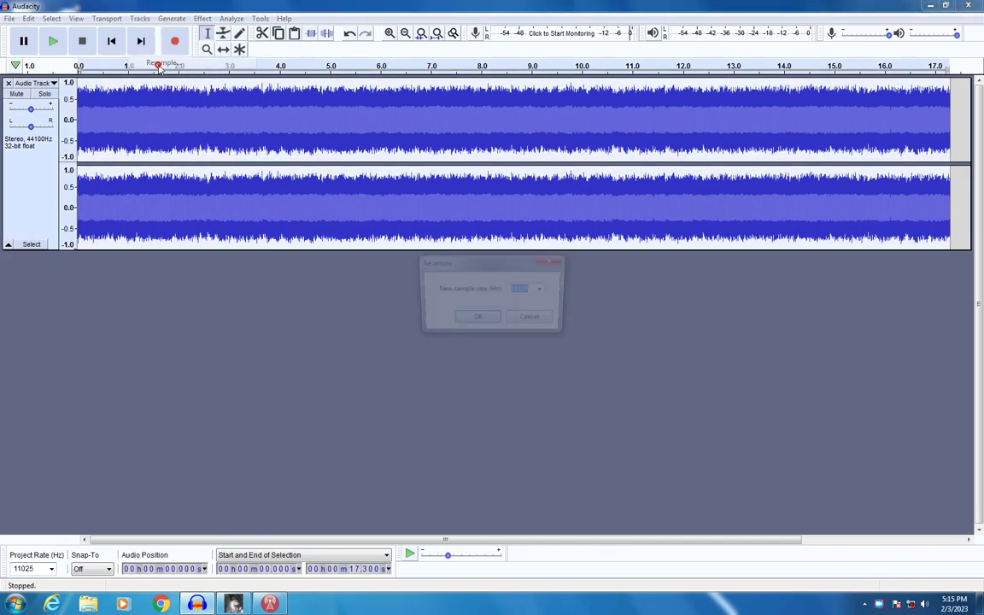
{"action": "left_click", "coordinate": [478, 320]}
{"action": "left_click", "coordinate": [9, 18]}
{"action": "mouse_move", "coordinate": [60, 110]}
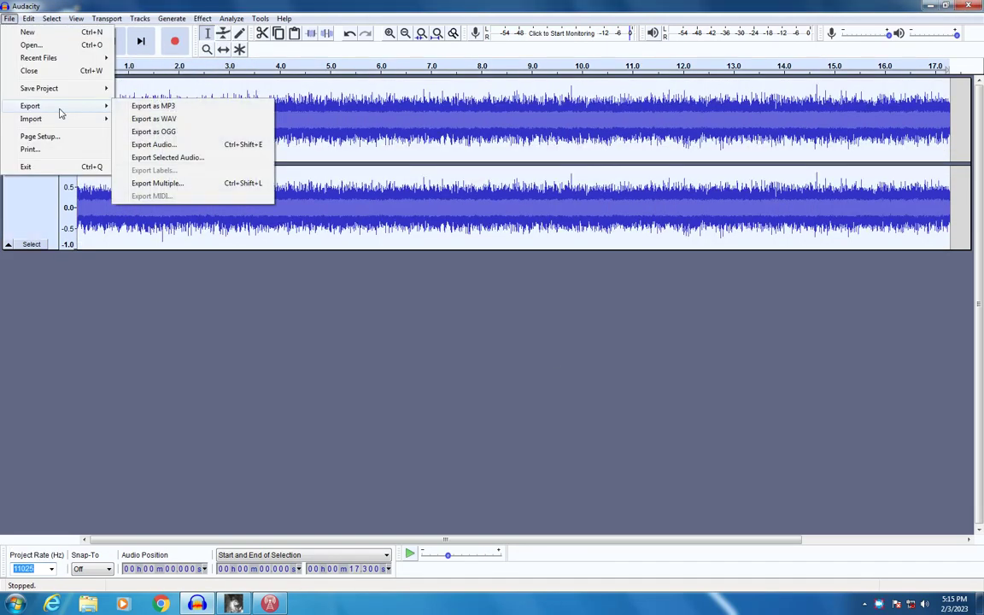
{"action": "left_click", "coordinate": [177, 120]}
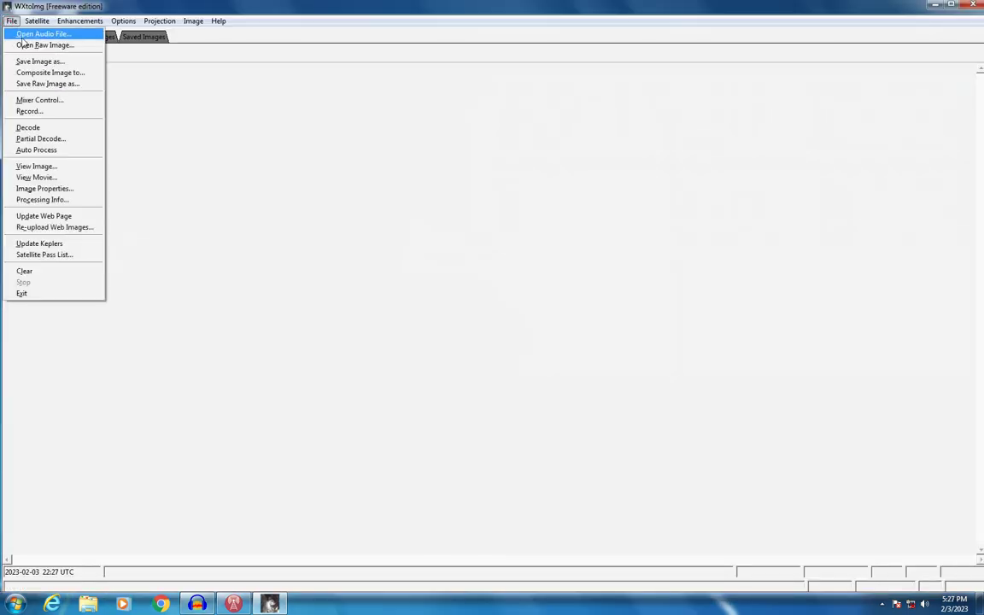
Step: Open the reprocessed SDRSharp 137101297Hz .wav from Desktop > Recordings > Audio for decoding
{"action": "left_click", "coordinate": [38, 33]}
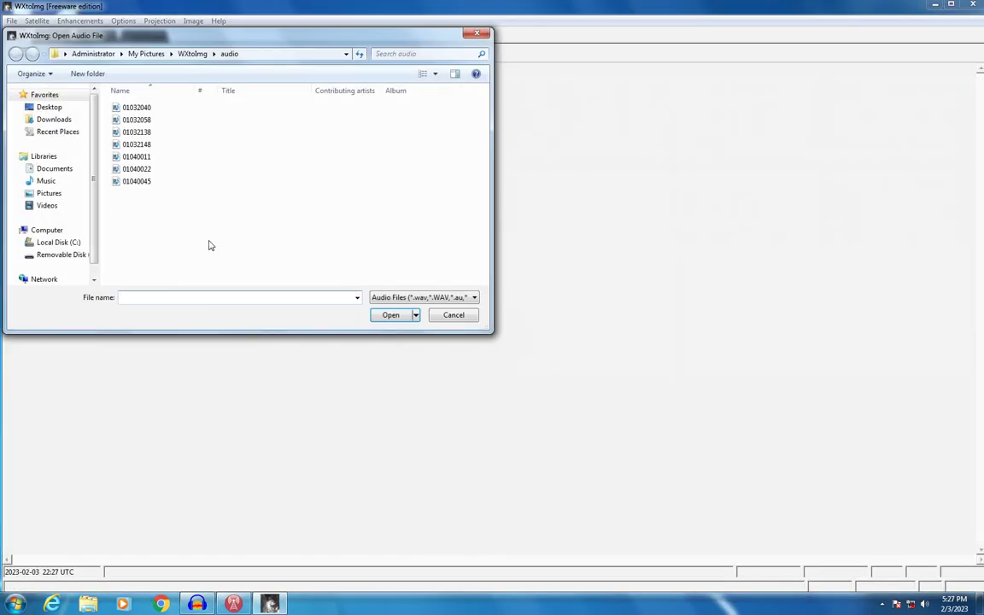
{"action": "left_click", "coordinate": [49, 107]}
{"action": "double_click", "coordinate": [176, 111]}
{"action": "double_click", "coordinate": [136, 104]}
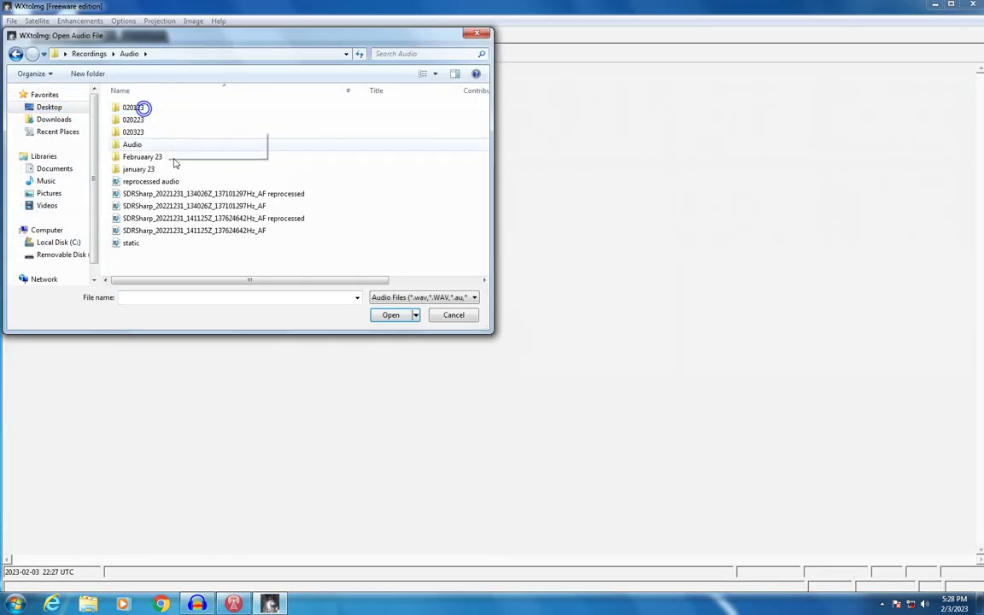
{"action": "double_click", "coordinate": [205, 197]}
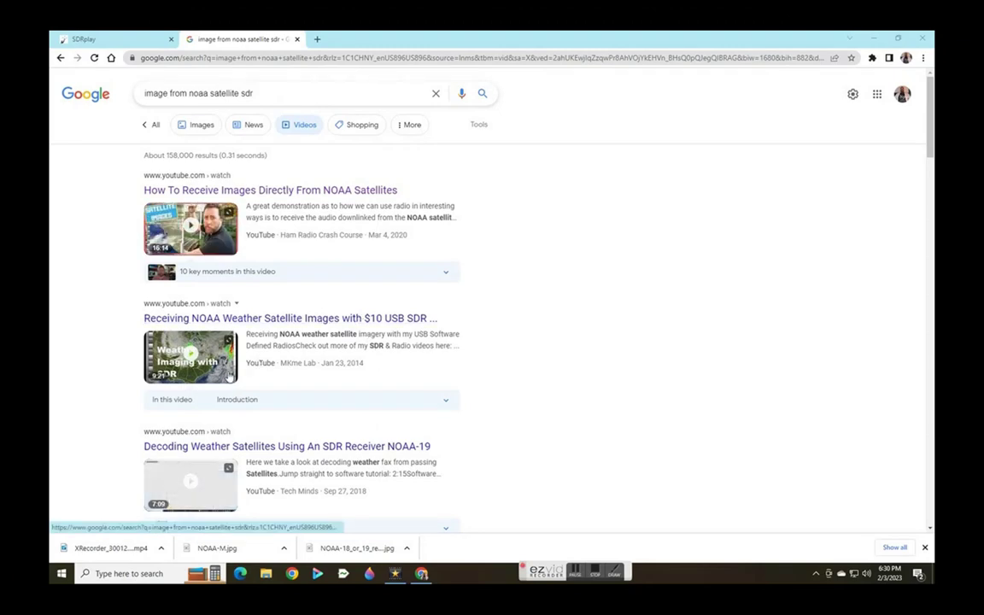
{"action": "scroll", "coordinate": [229, 377], "scroll_direction": "down", "scroll_amount": 5}
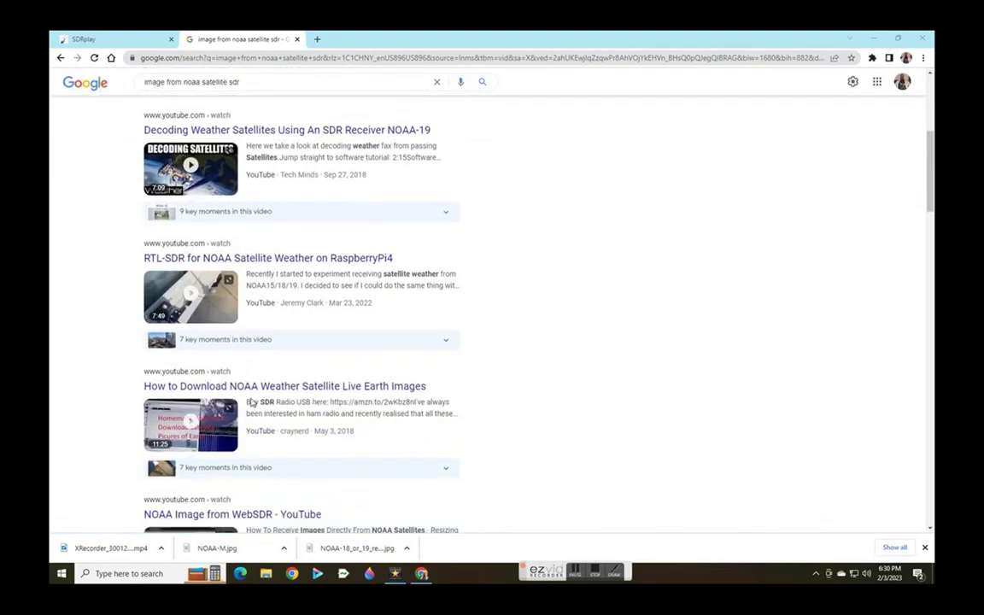
{"action": "scroll", "coordinate": [252, 402], "scroll_direction": "down", "scroll_amount": 3}
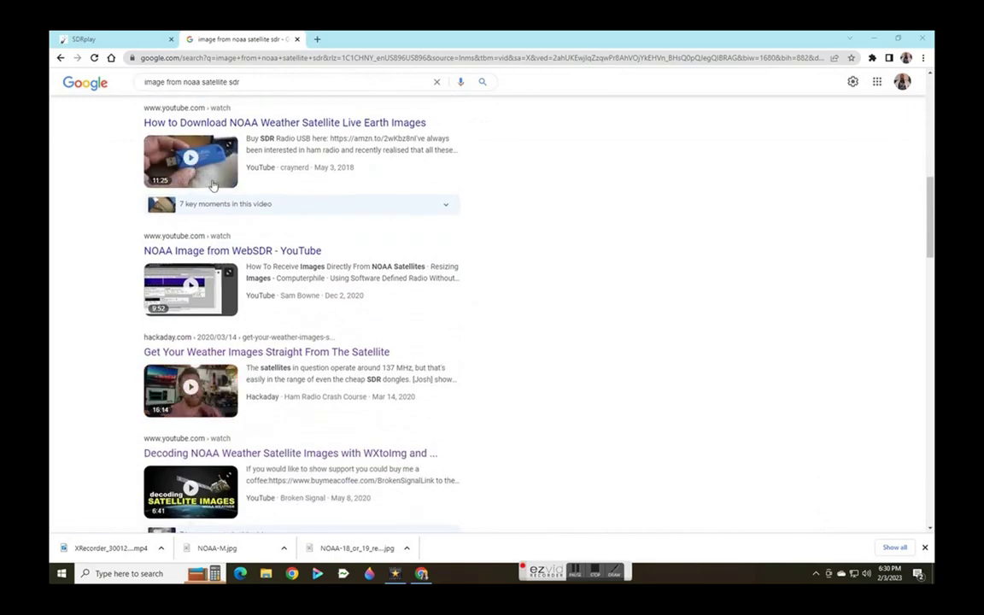
{"action": "scroll", "coordinate": [229, 308], "scroll_direction": "down", "scroll_amount": 8}
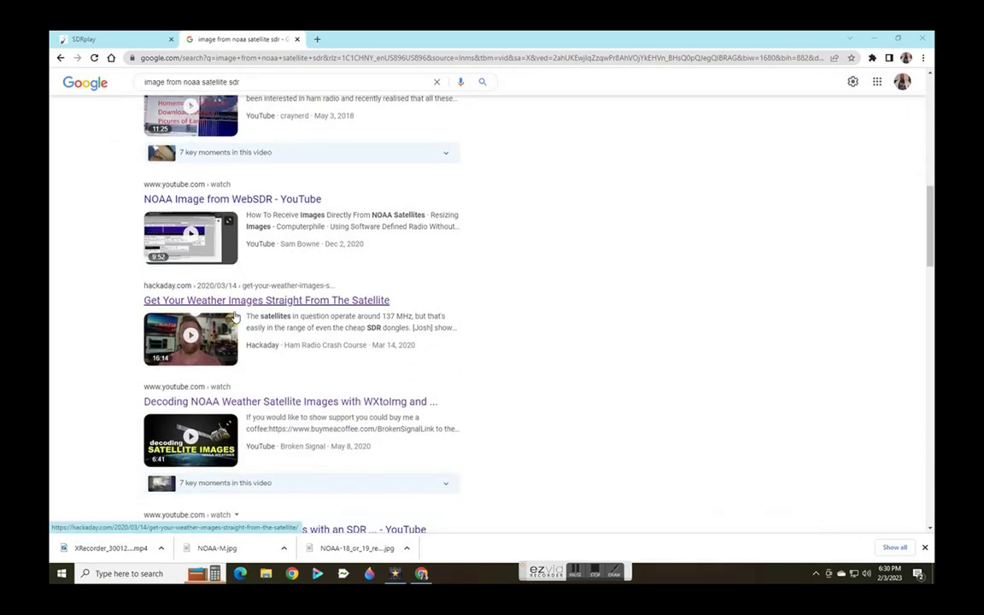
{"action": "scroll", "coordinate": [238, 318], "scroll_direction": "down", "scroll_amount": 7}
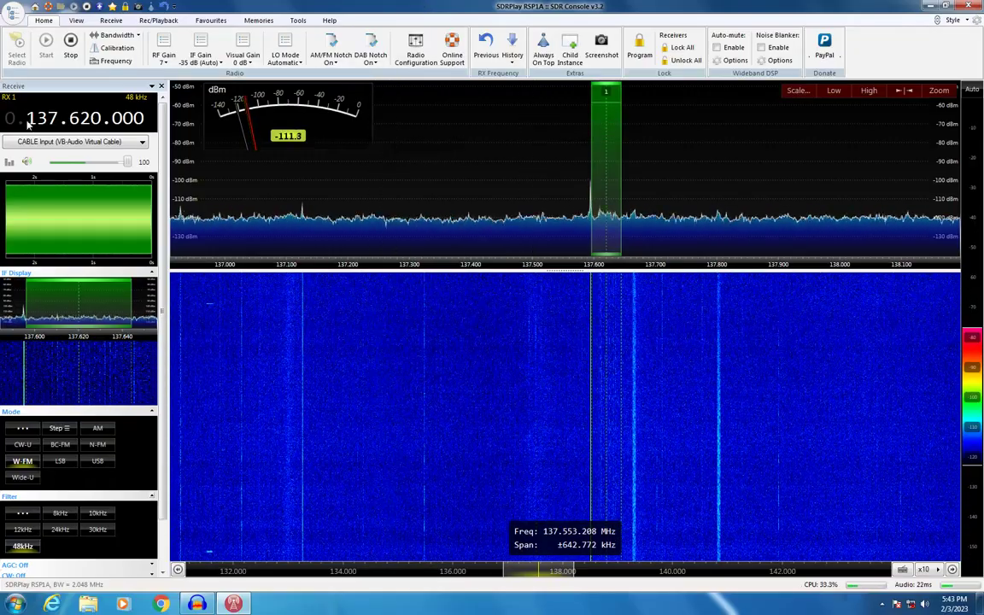
Step: Change the frequency readout from 137.620.000 to 162.550.000 MHz with the mouse wheel
{"action": "scroll", "coordinate": [41, 120], "scroll_direction": "up", "scroll_amount": 3}
{"action": "scroll", "coordinate": [51, 120], "scroll_direction": "down", "scroll_amount": 5}
{"action": "scroll", "coordinate": [87, 120], "scroll_direction": "down", "scroll_amount": 1}
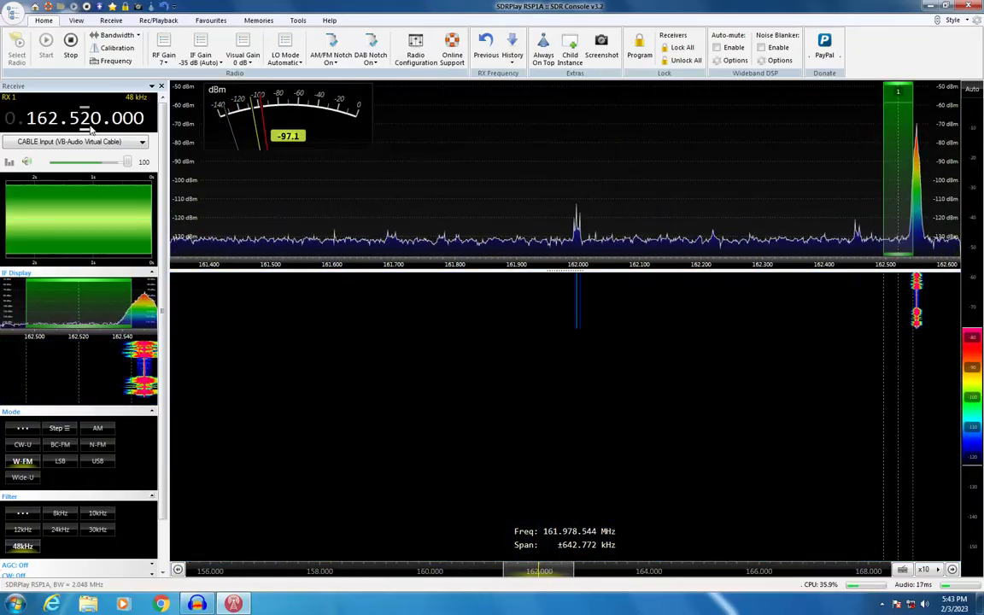
{"action": "scroll", "coordinate": [91, 124], "scroll_direction": "up", "scroll_amount": 3}
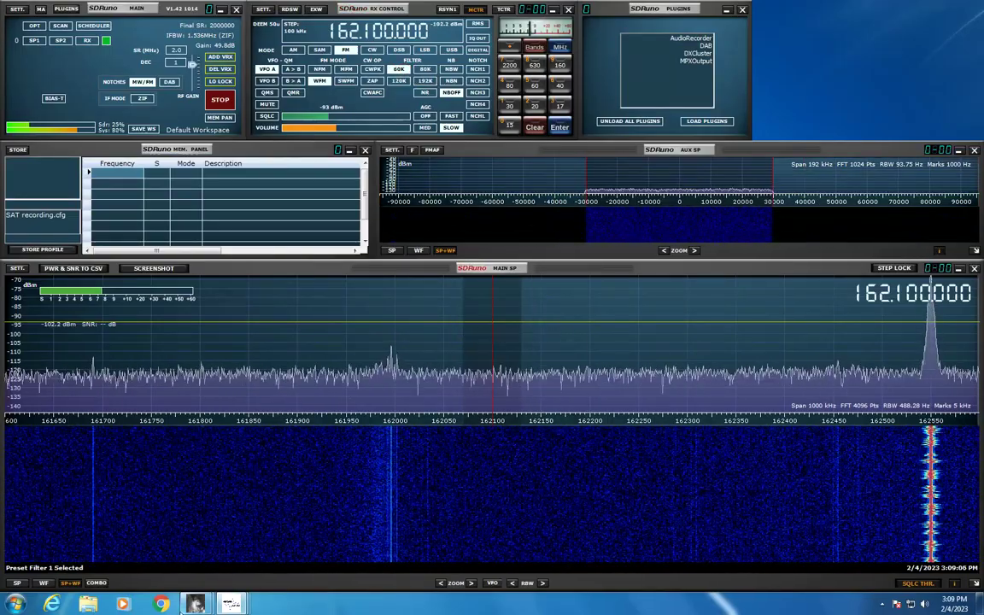
Step: Reveal the hidden tray icons and bring up a background app's context menu
{"action": "left_click", "coordinate": [883, 605]}
{"action": "right_click", "coordinate": [890, 543]}
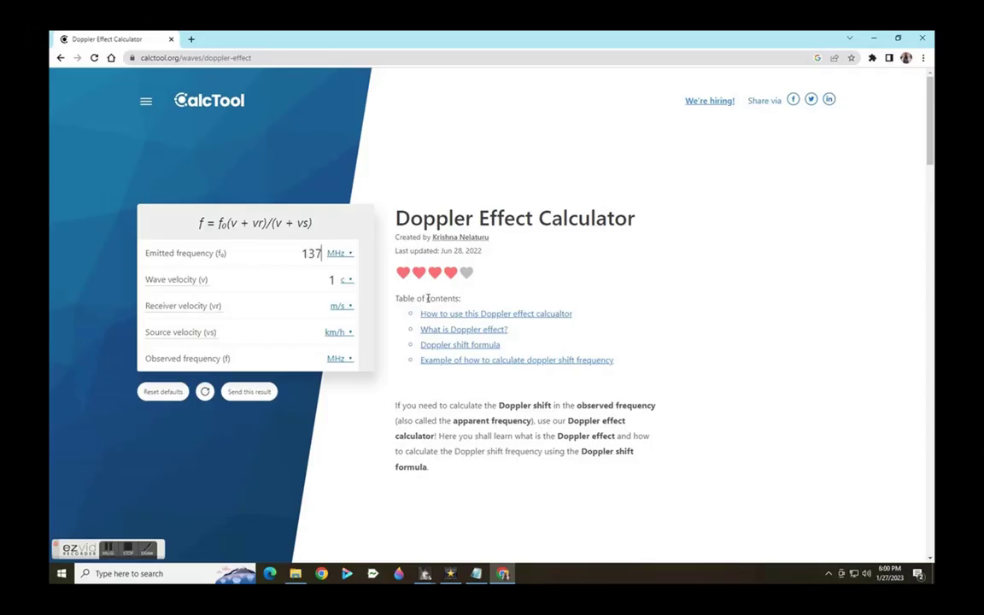
Step: Enter receiver velocity 0 and observed frequency 137915726, then select the -25,244.9 km/h source velocity
{"action": "left_click", "coordinate": [309, 307]}
{"action": "type", "text": "00"}
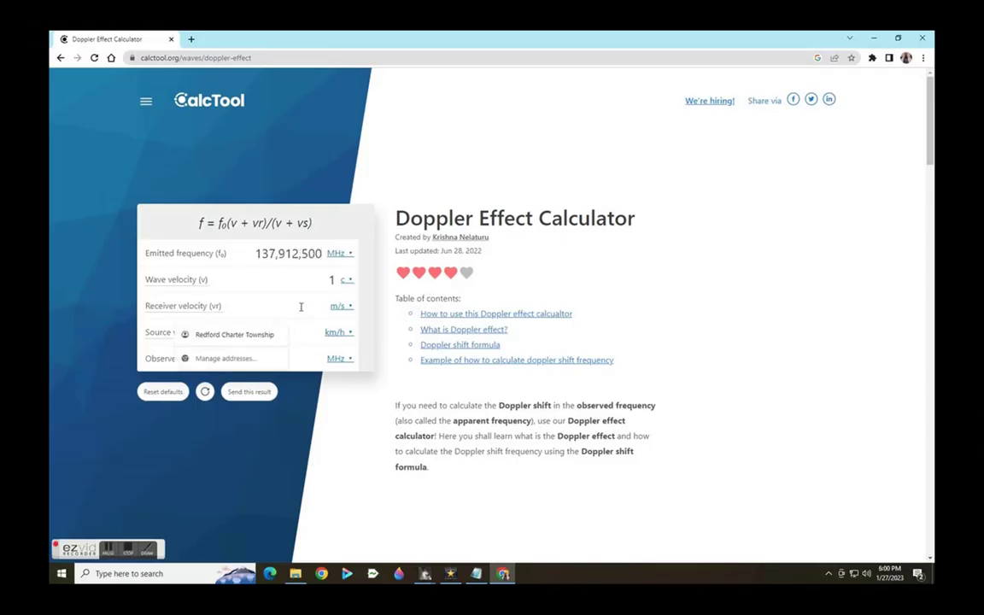
{"action": "type", "text": "1"}
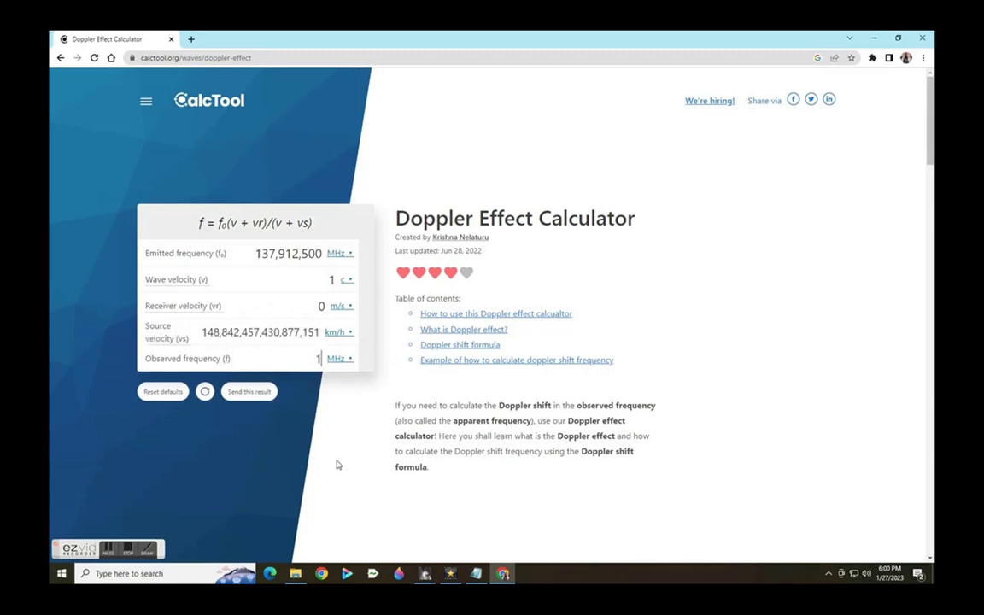
{"action": "type", "text": "37915726"}
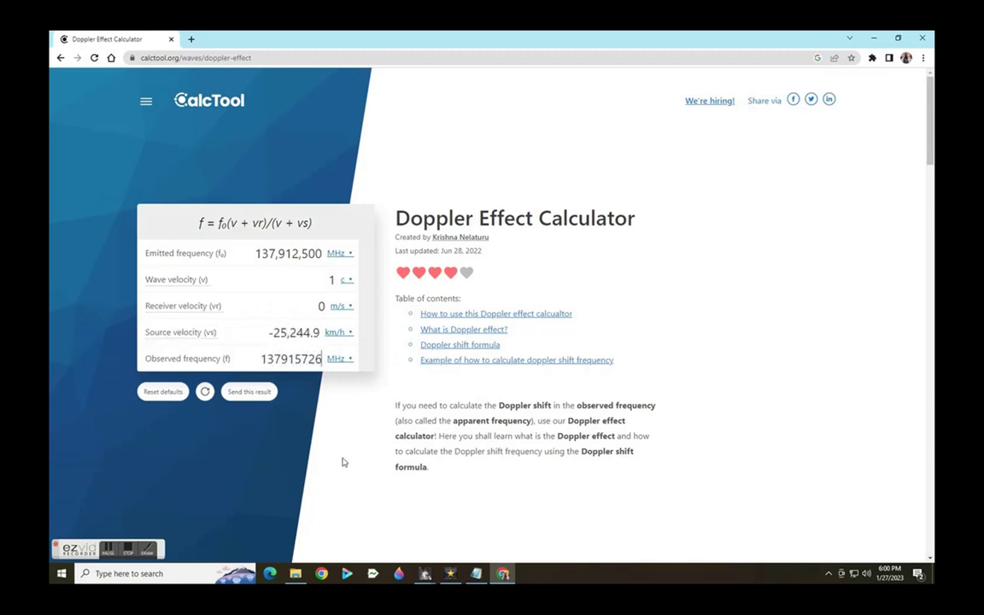
{"action": "left_click_drag", "start_coordinate": [272, 332], "coordinate": [323, 339]}
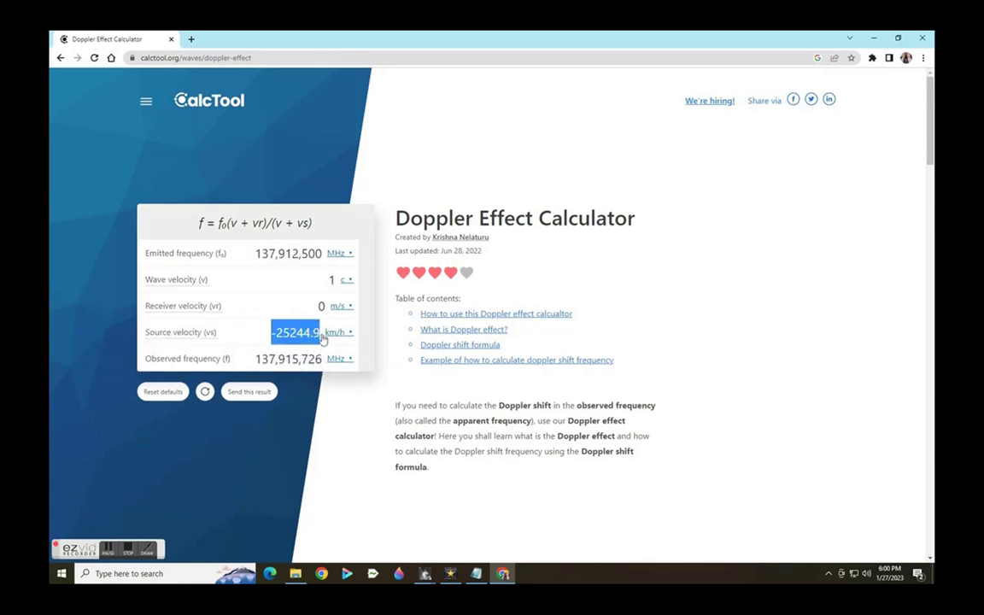
{"action": "left_click", "coordinate": [127, 548]}
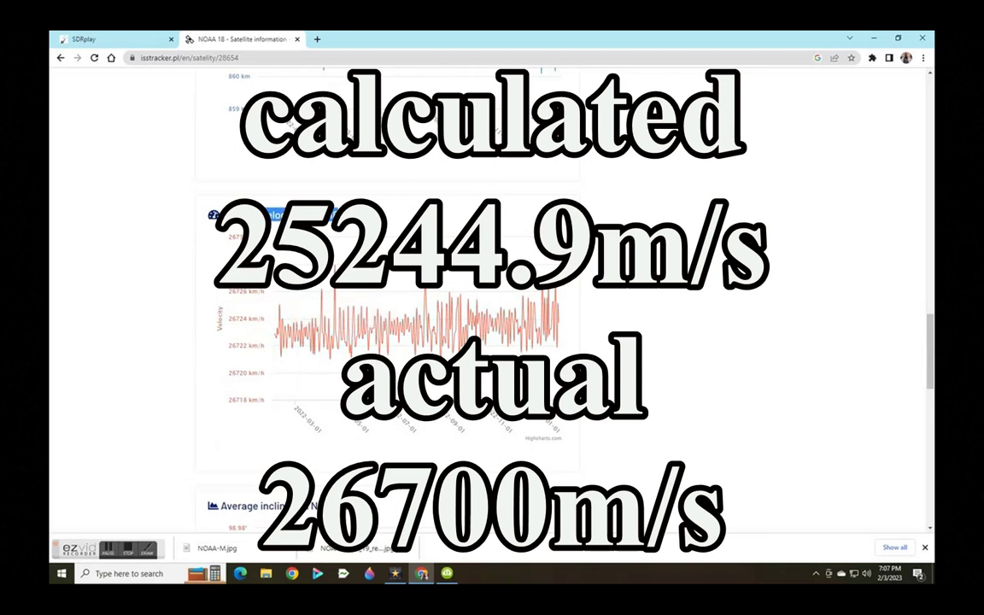
{"action": "mouse_move", "coordinate": [483, 335]}
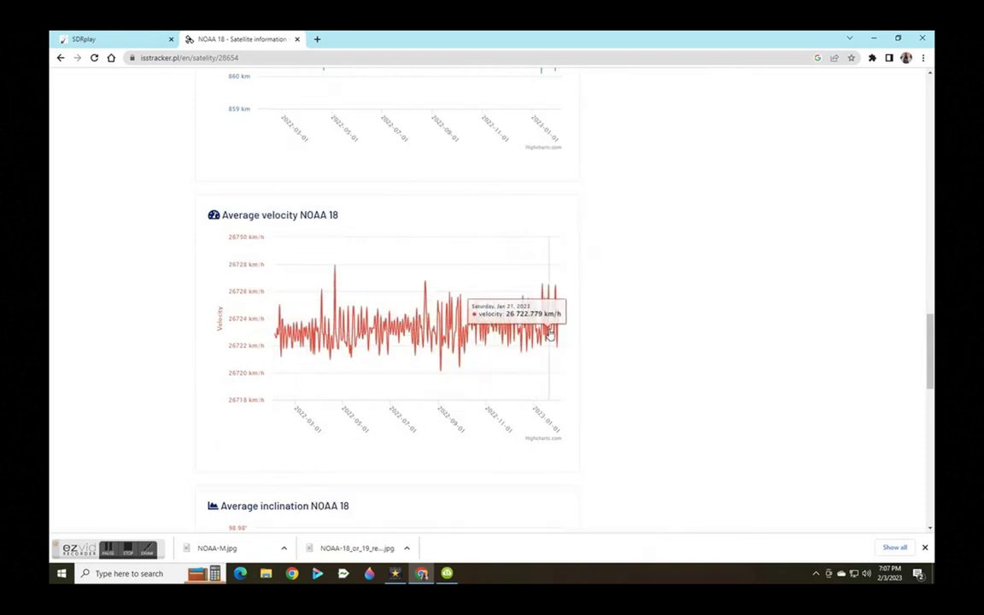